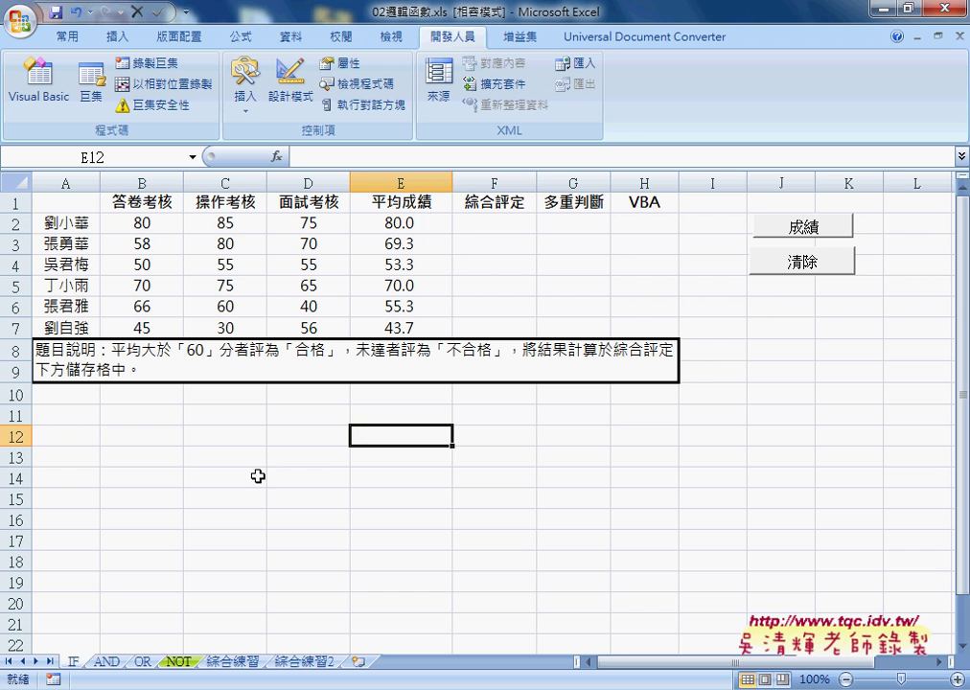
- Select F2 and open Insert Function filtered to the 邏輯 (logical) category
left_click(497, 230)
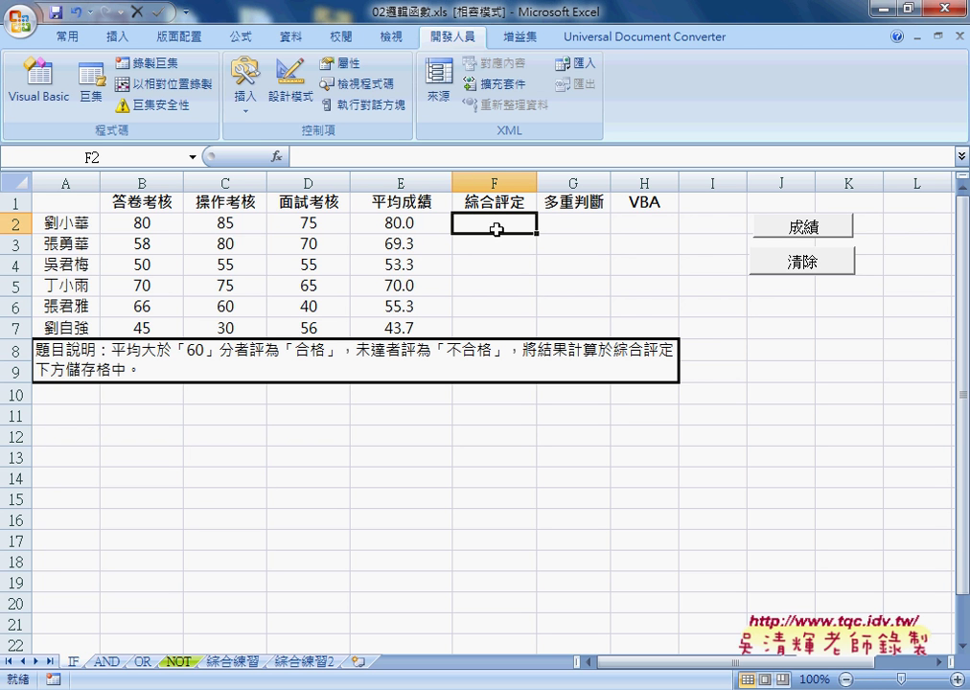
left_click(279, 158)
left_click(508, 358)
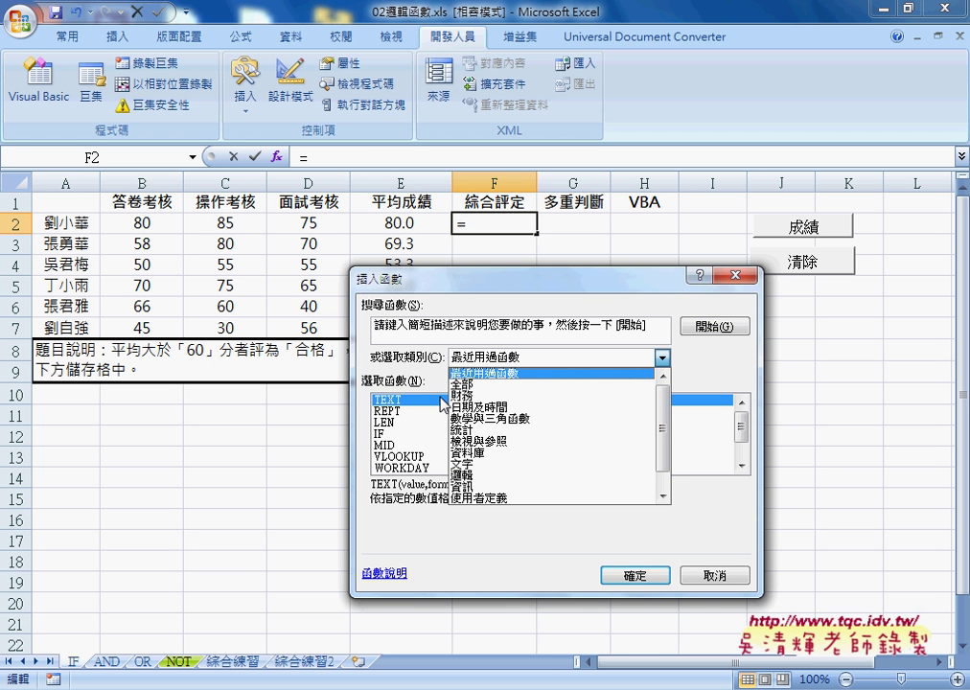
left_click(494, 478)
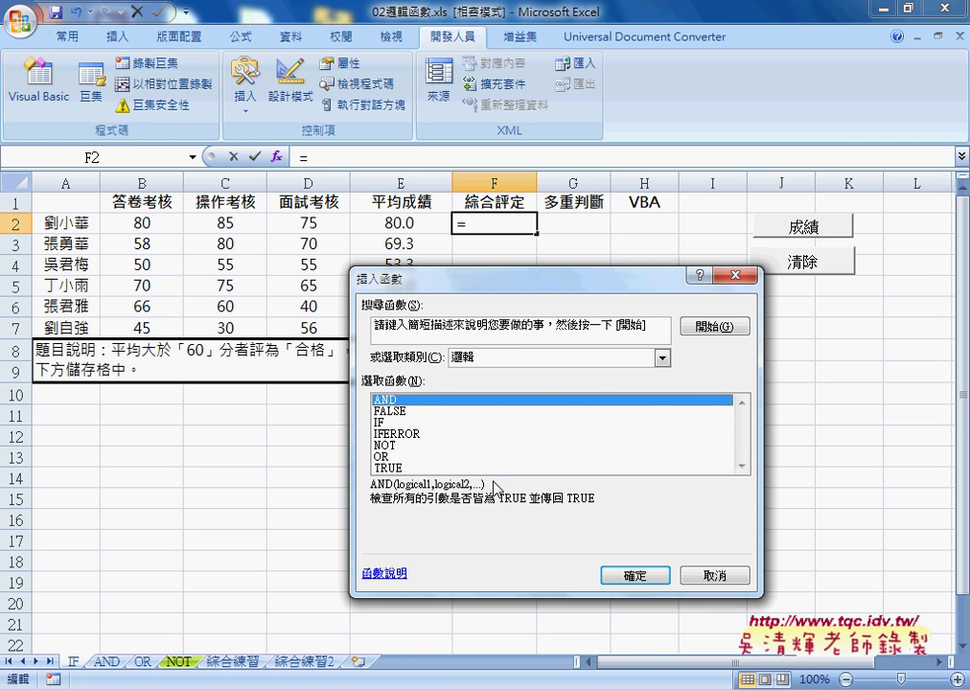
- Compare the logical functions' descriptions (AND, NOT, IFERROR), then insert IF into F2
left_click(392, 423)
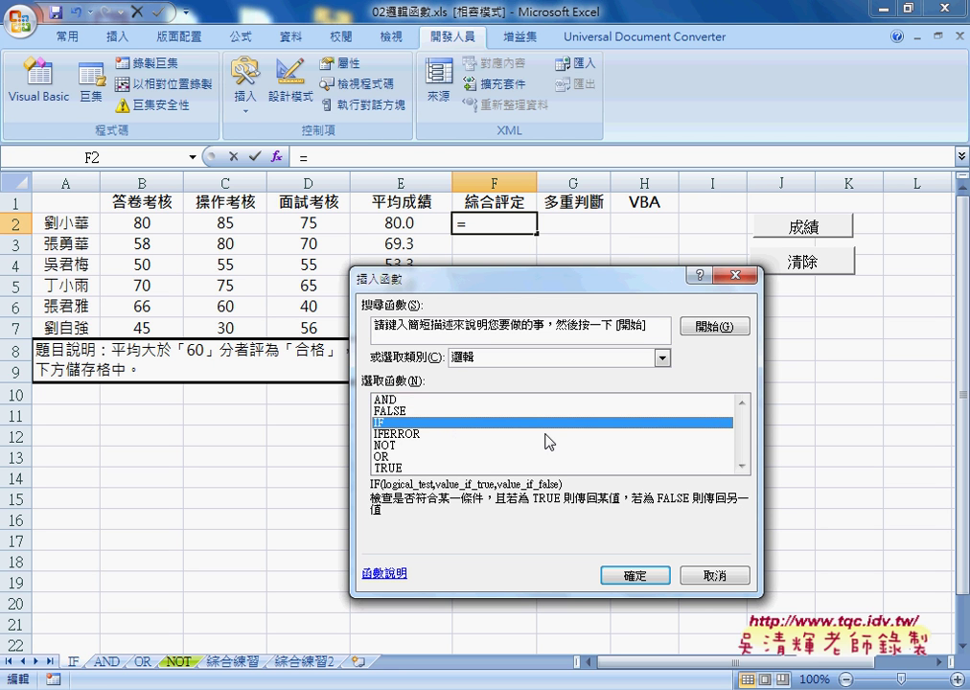
left_click(391, 401)
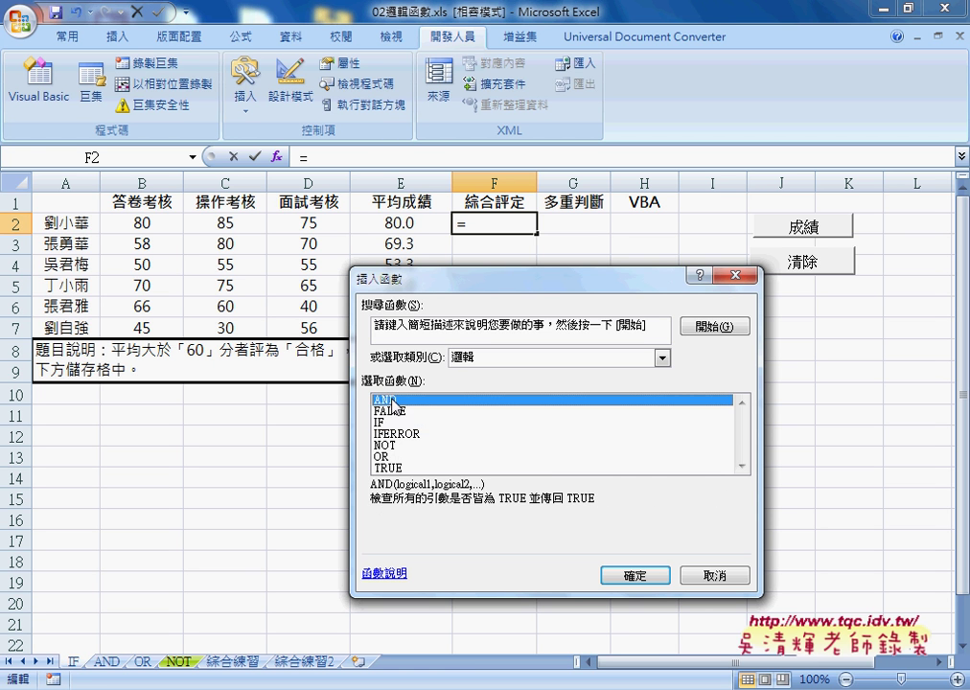
left_click(393, 457)
left_click(397, 447)
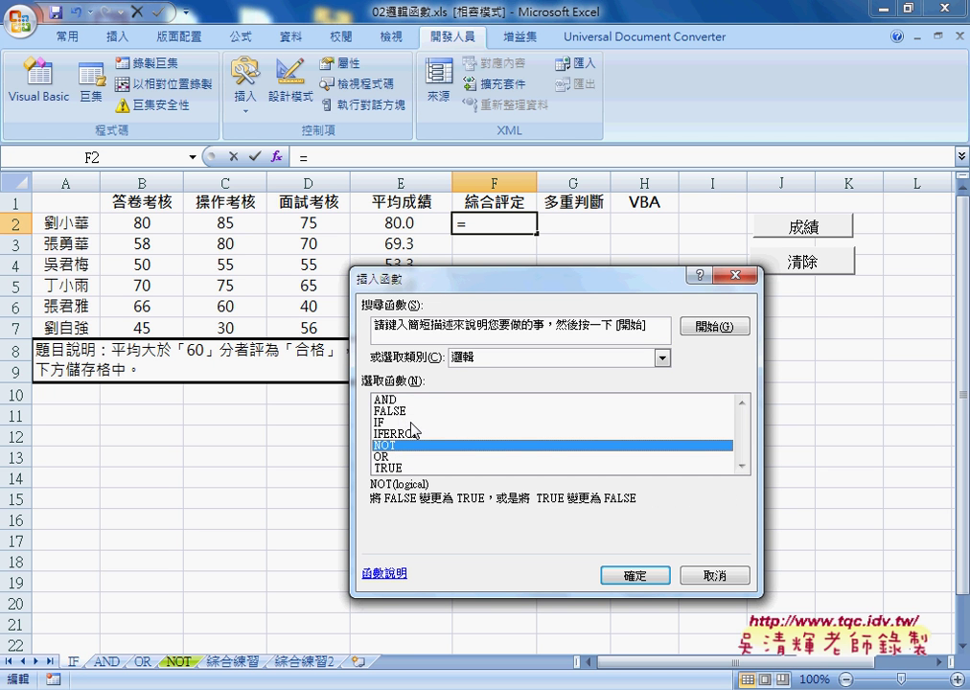
left_click(415, 434)
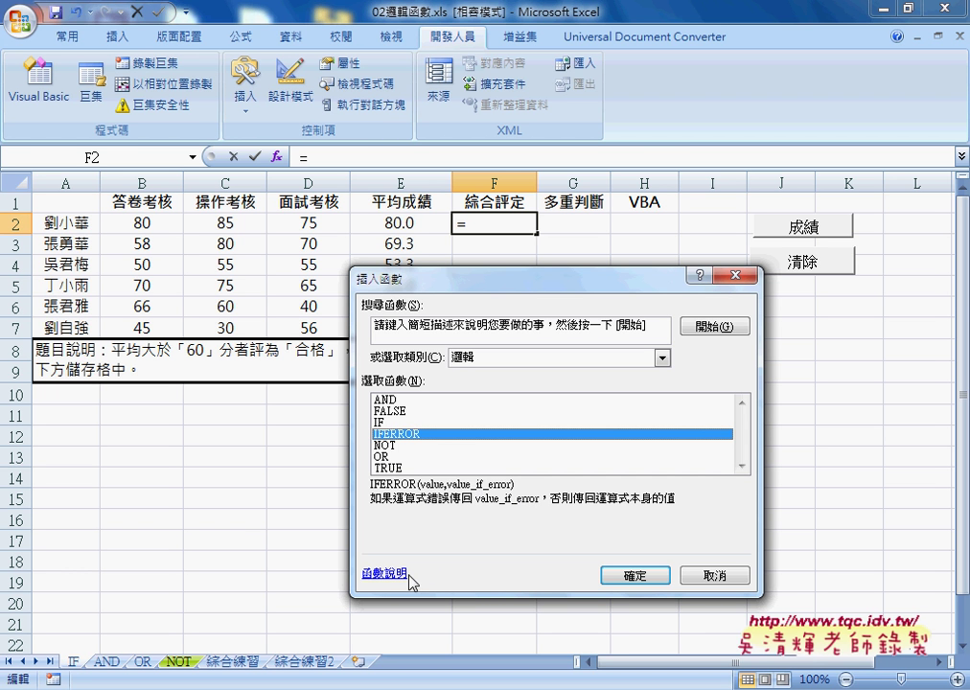
left_click(436, 423)
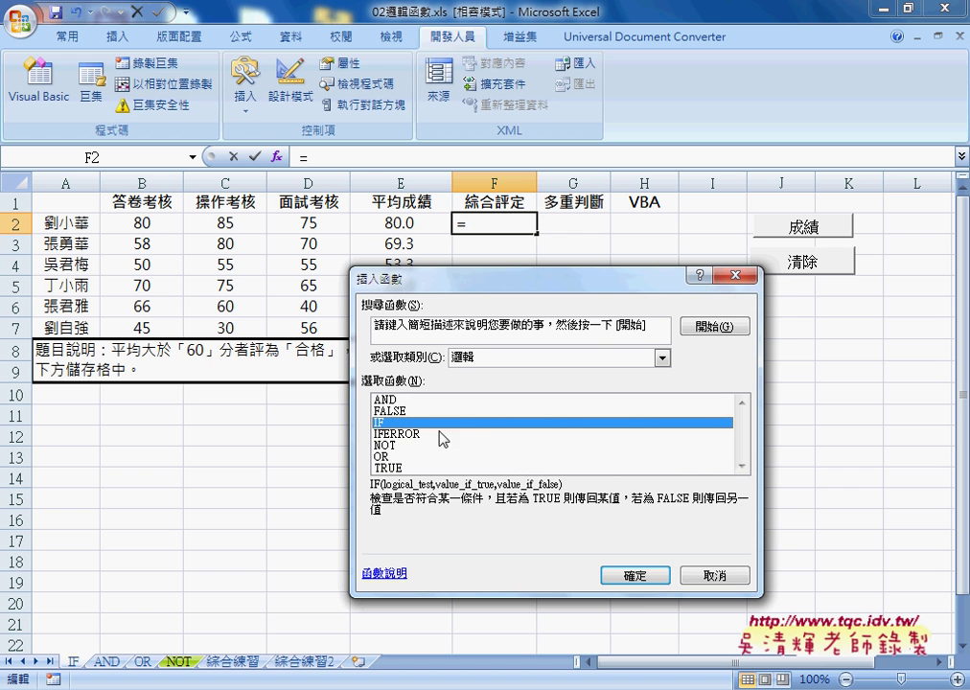
left_click(637, 576)
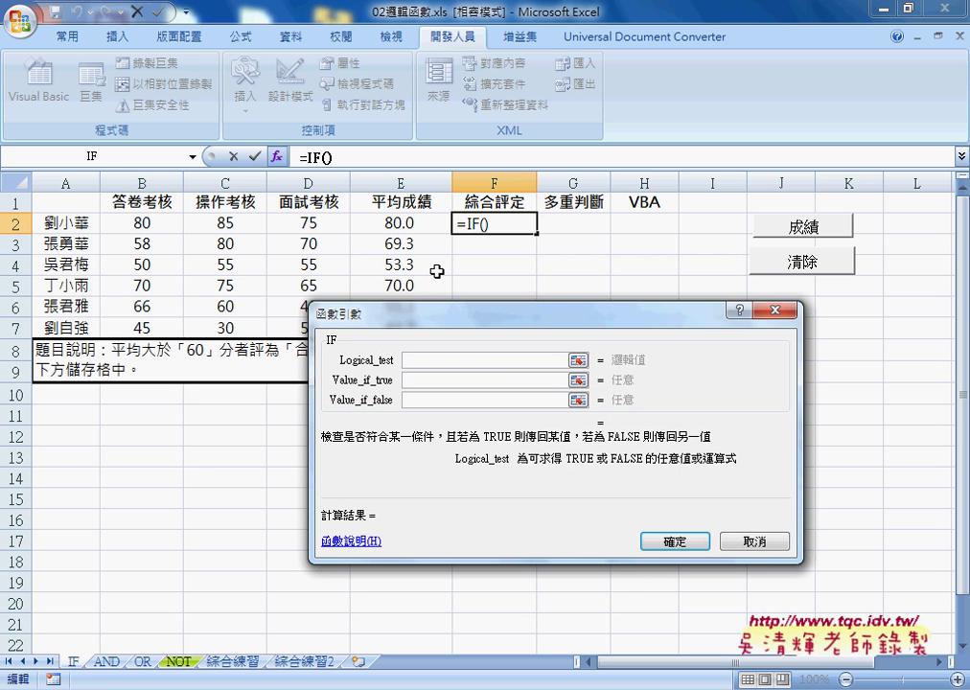
- Enter E2>=60 as the IF logical test
left_click(411, 223)
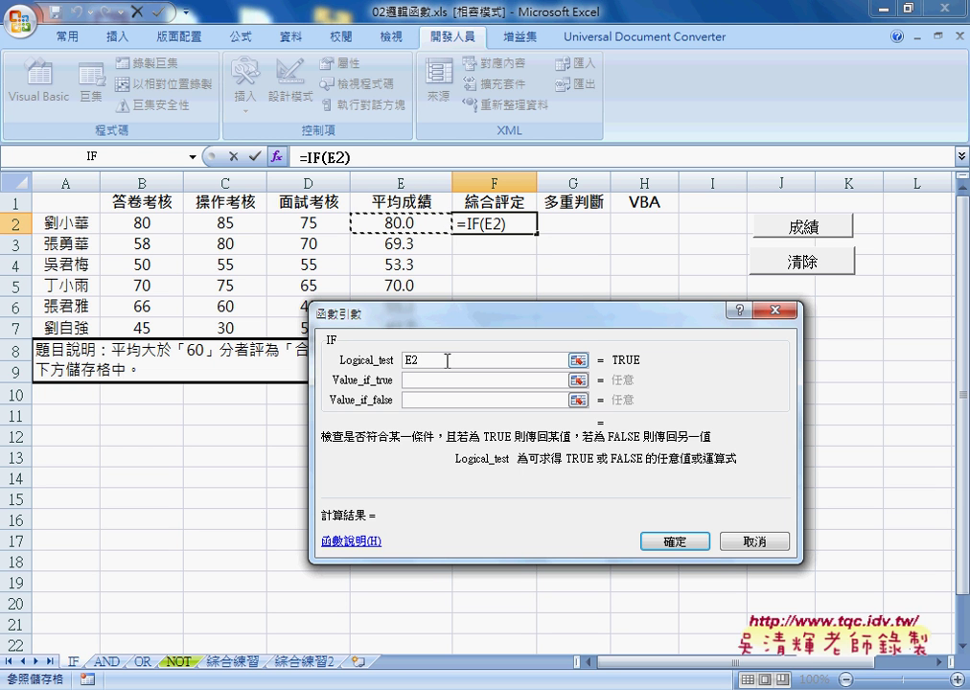
type(">")
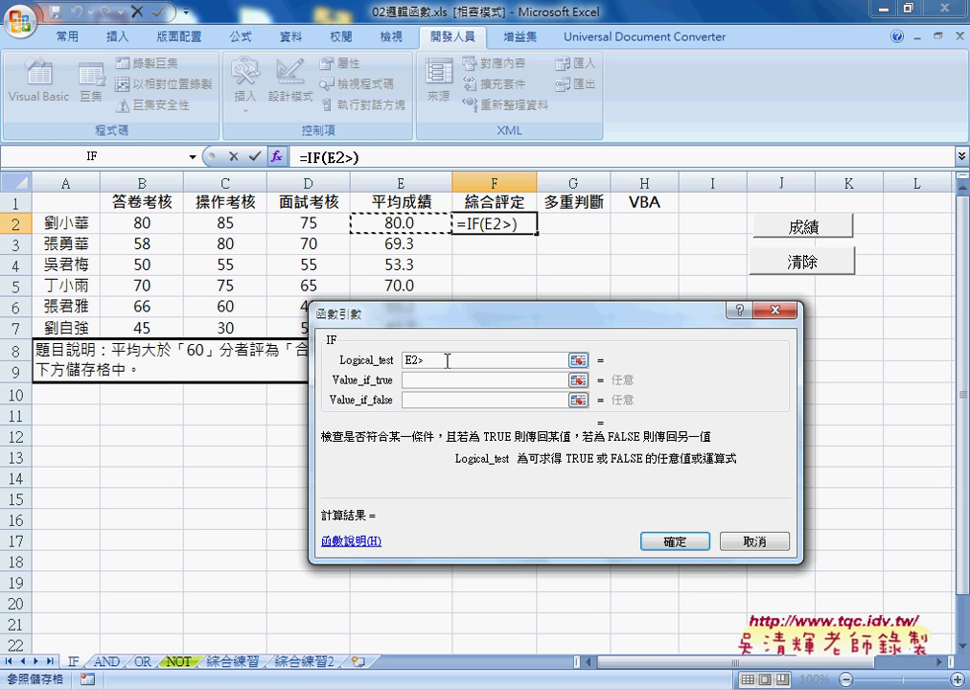
type("ㄦ")
key("BackSpace")
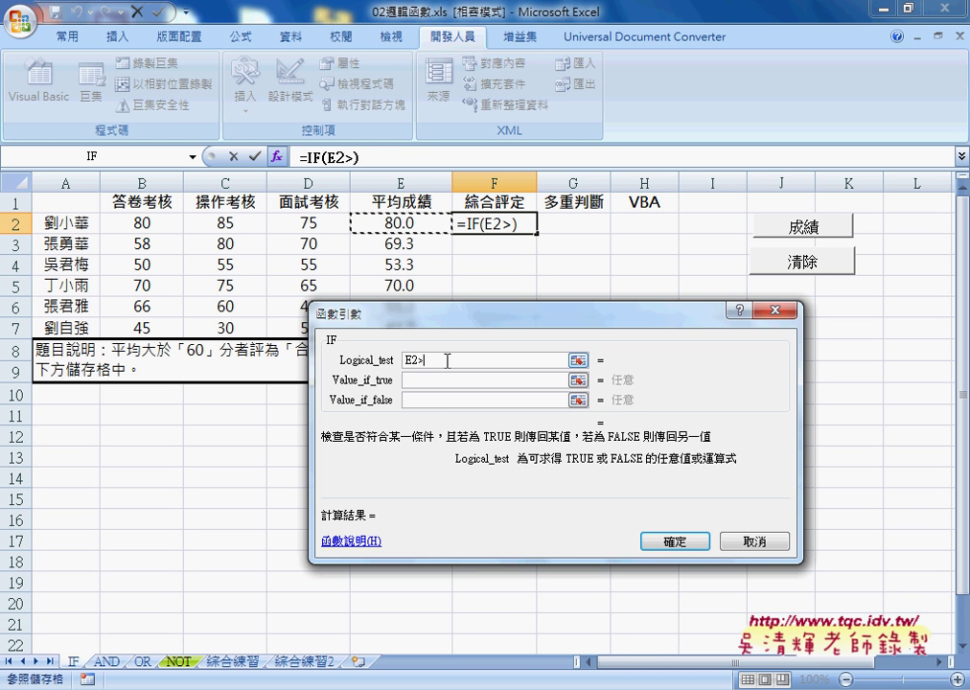
type("=60")
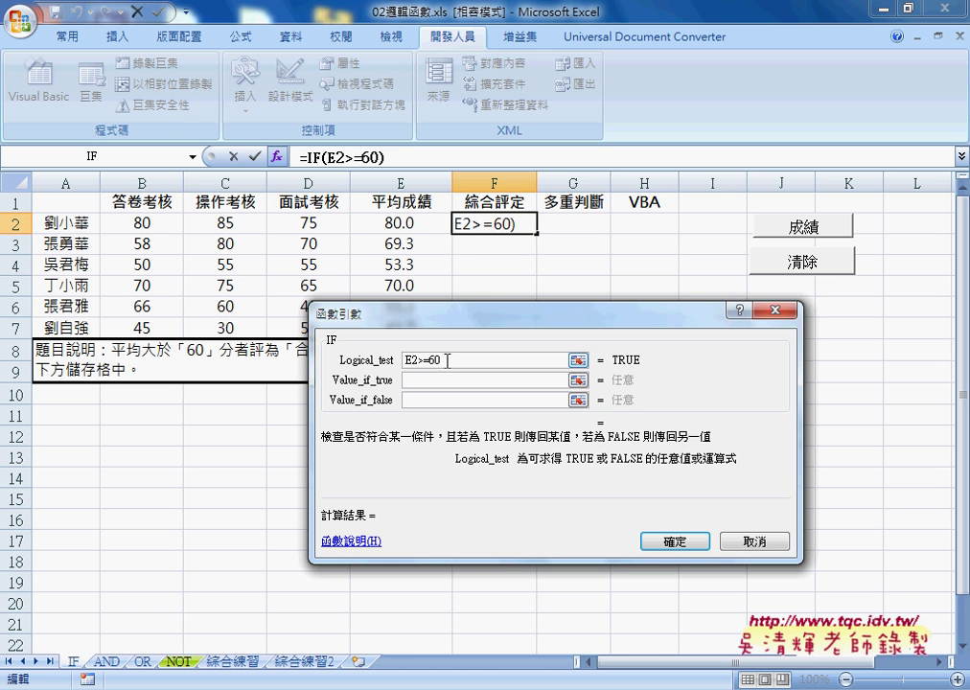
- Set the true result to 合格 and the false result to 不合格, then accept the formula
key("Tab")
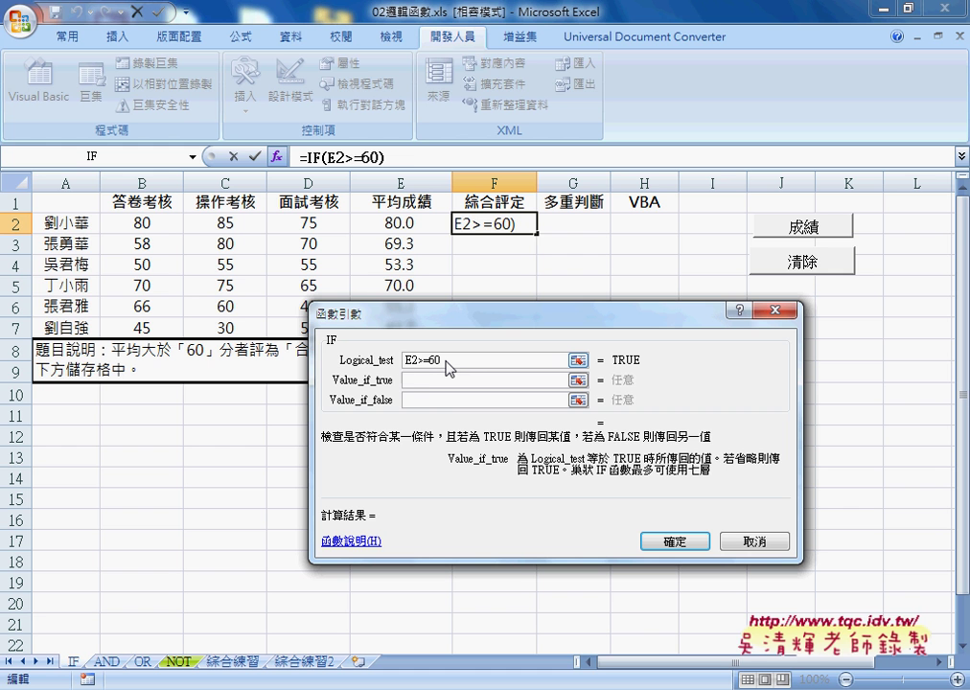
type("合格")
key("Tab")
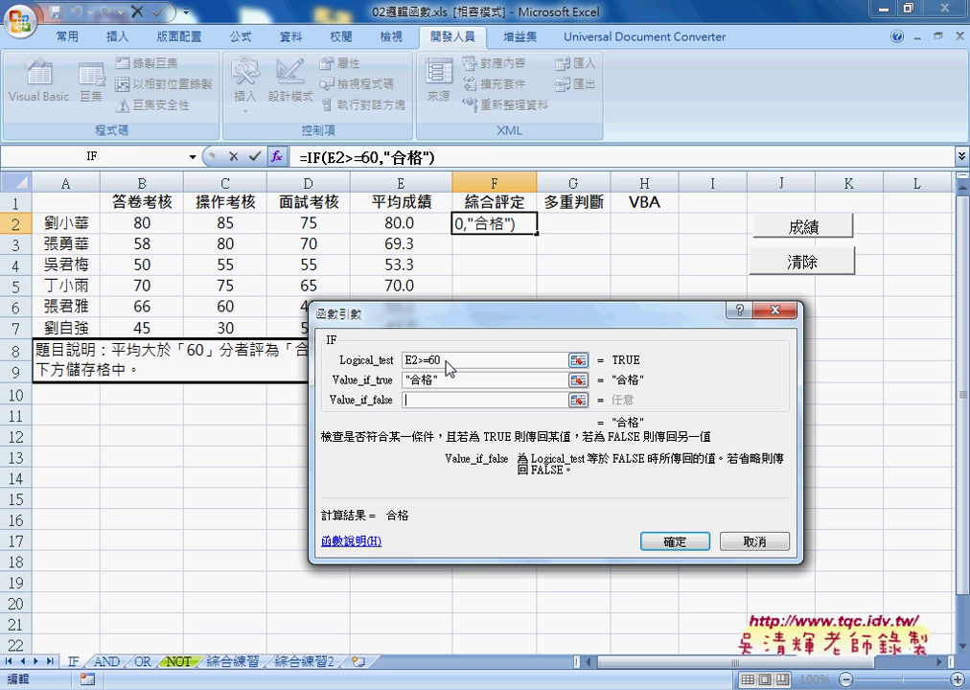
type("合格")
key("Home")
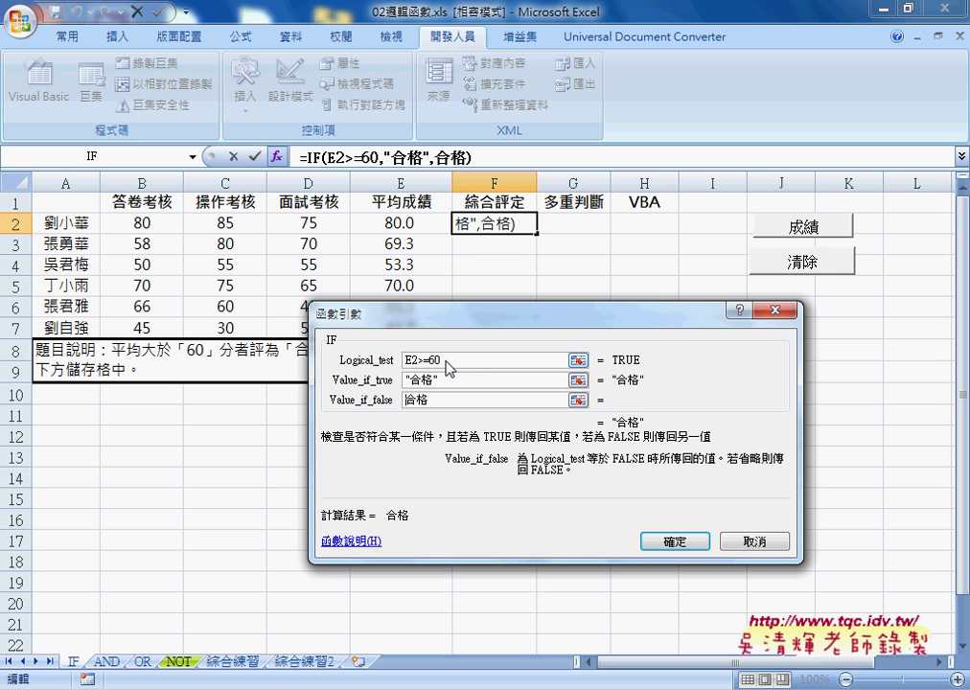
type("bx4")
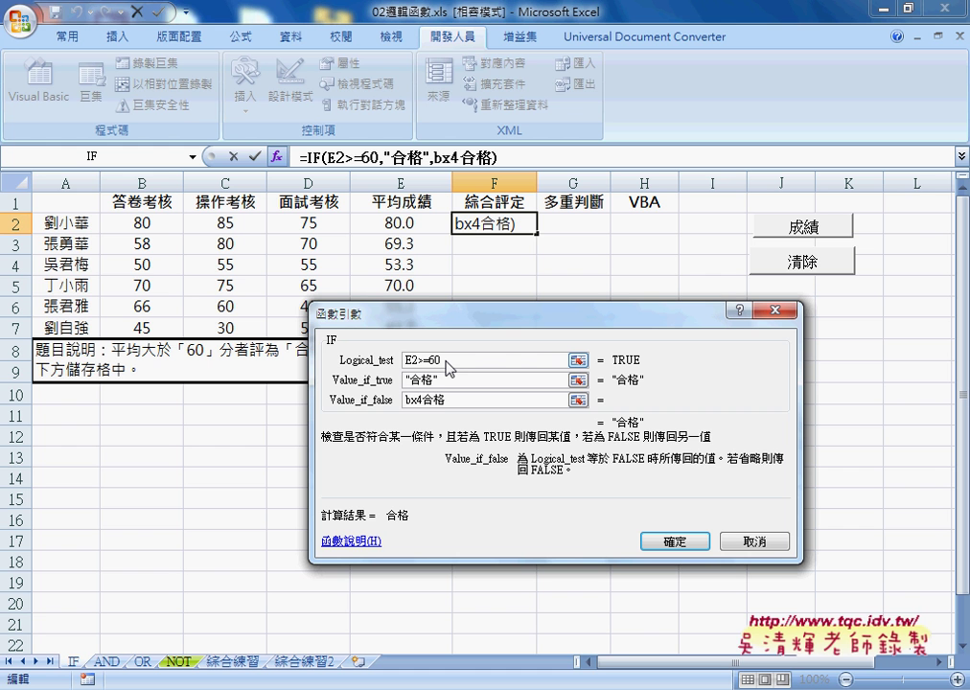
key("BackSpace")
key("BackSpace")
key("BackSpace")
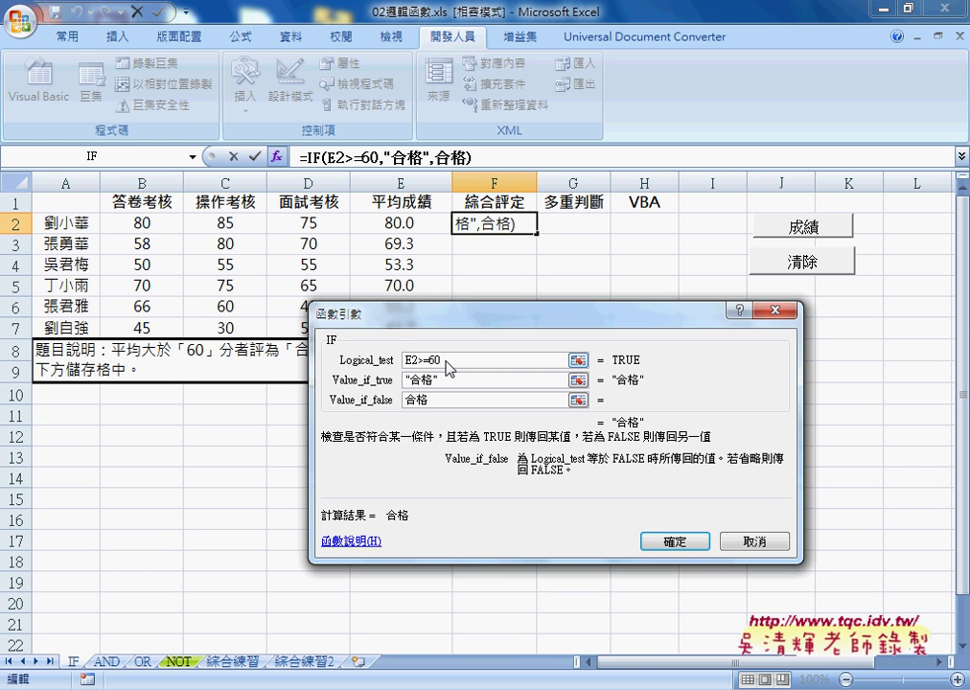
type("1j")
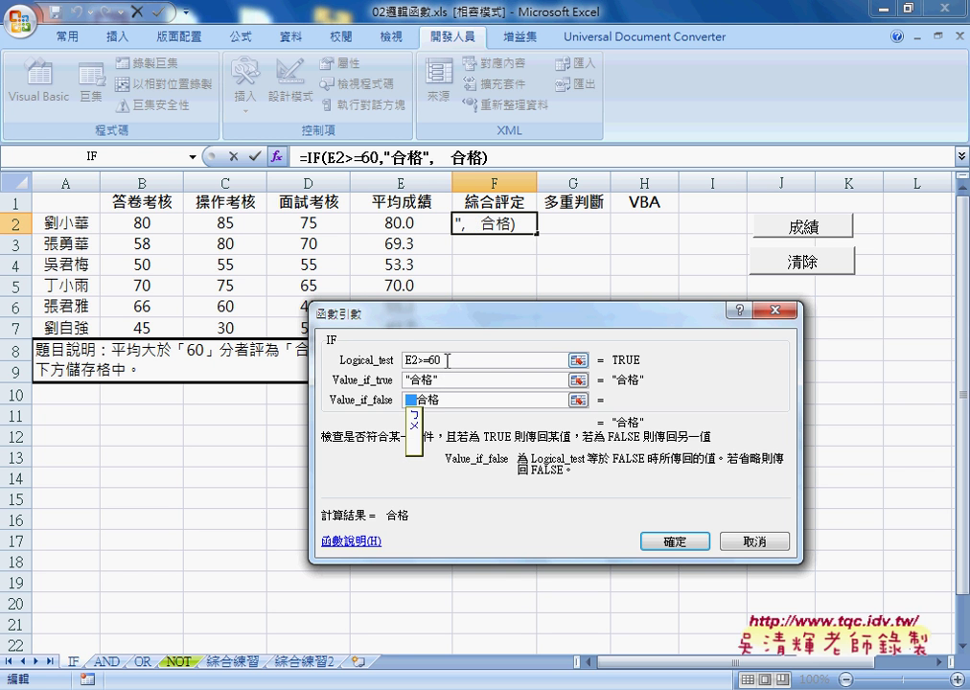
type("4")
key("Return")
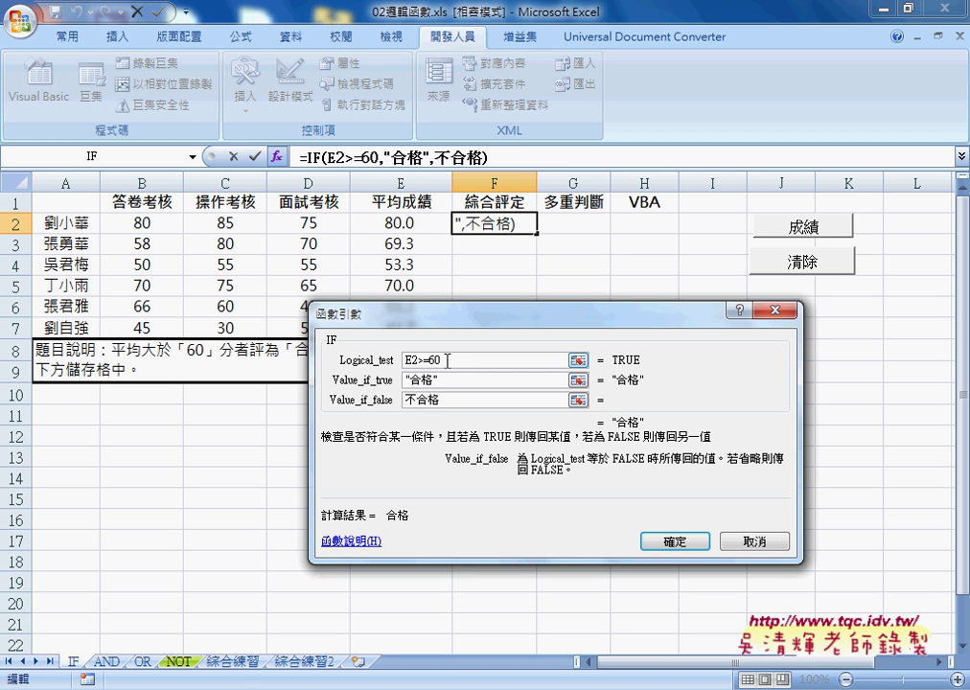
left_click(427, 379)
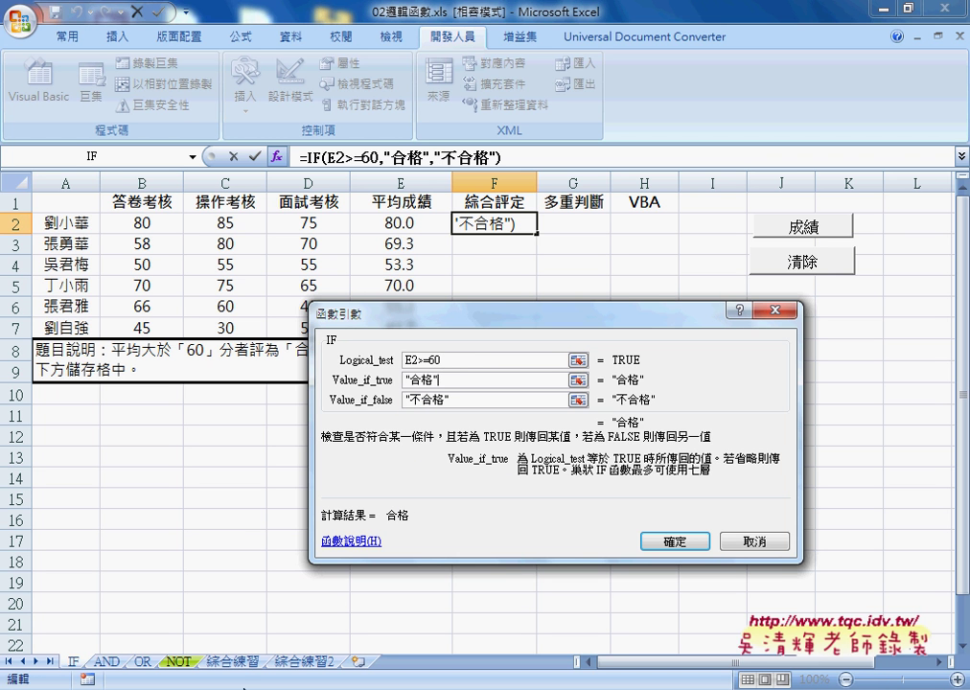
left_click(676, 542)
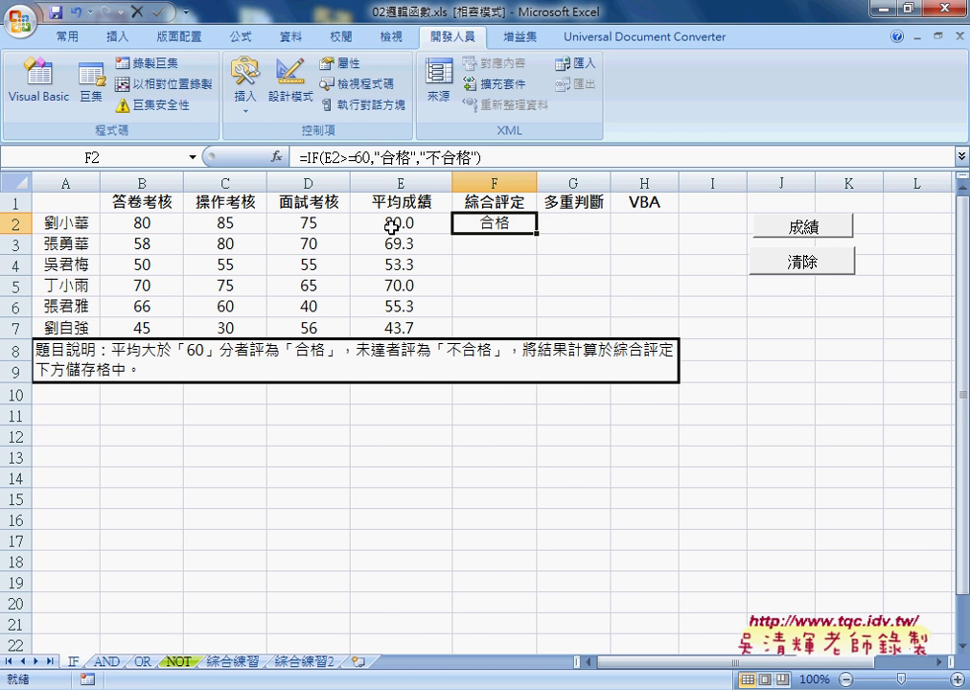
- Fill the IF formula from F2 down to F7 and reselect F2
left_click_drag(535, 233, 532, 333)
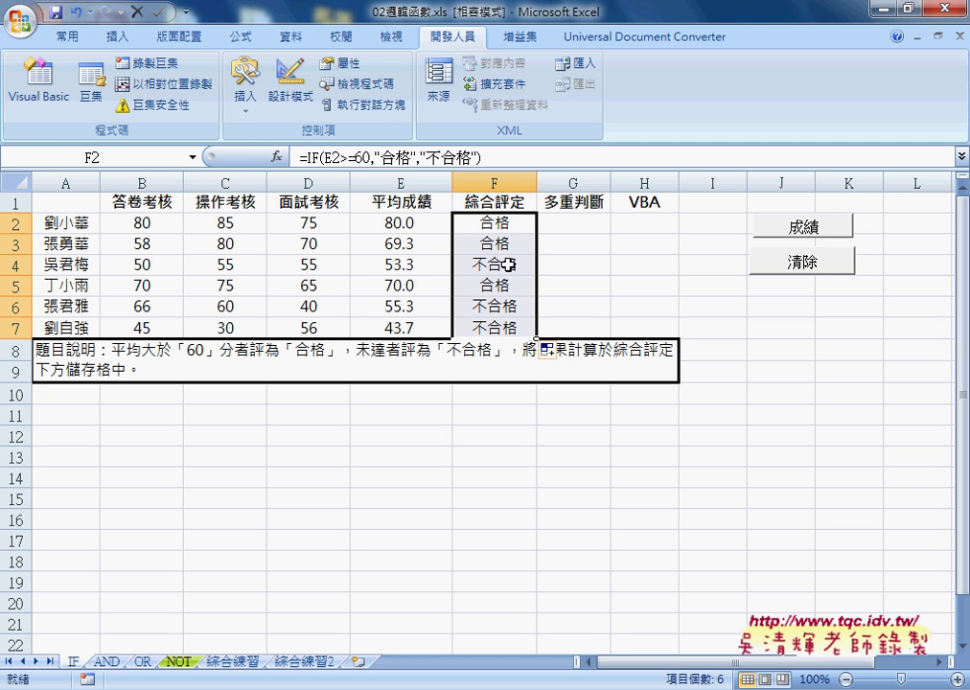
left_click(494, 220)
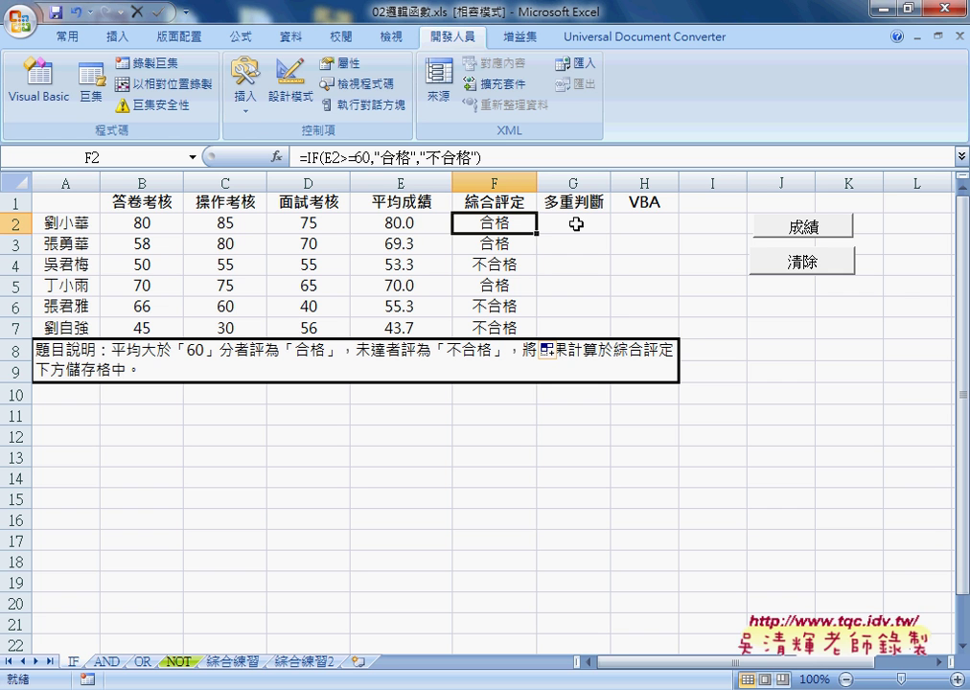
left_click(576, 225)
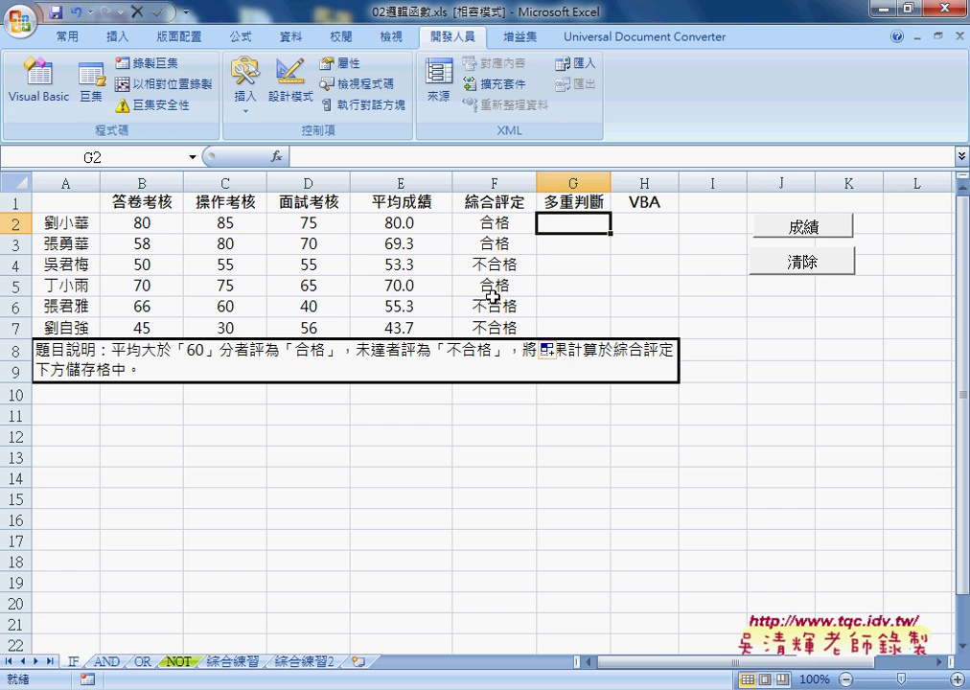
left_click(410, 224)
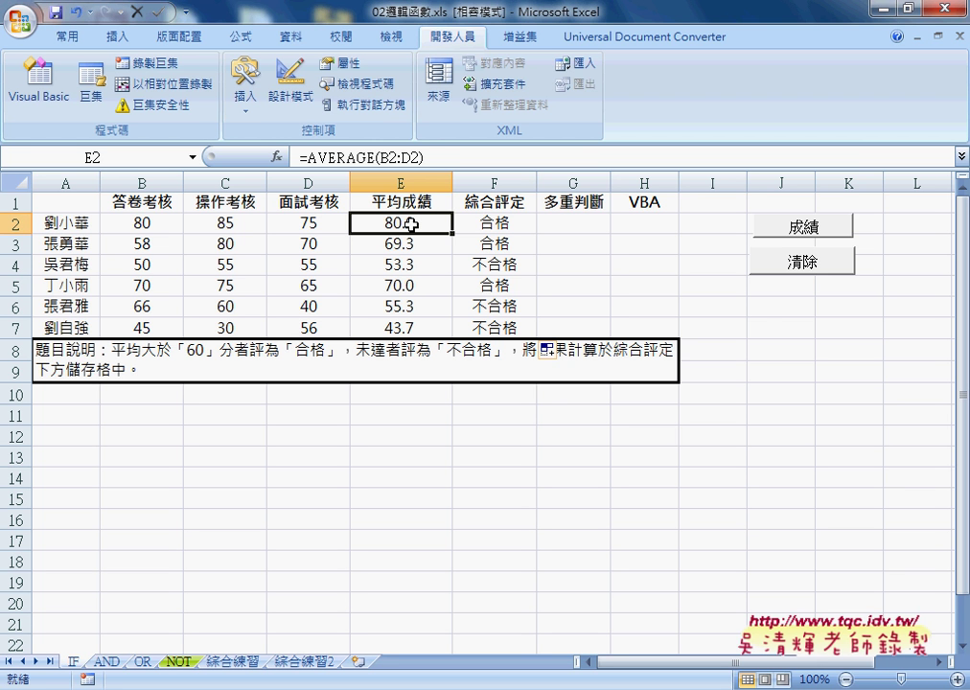
left_click(557, 224)
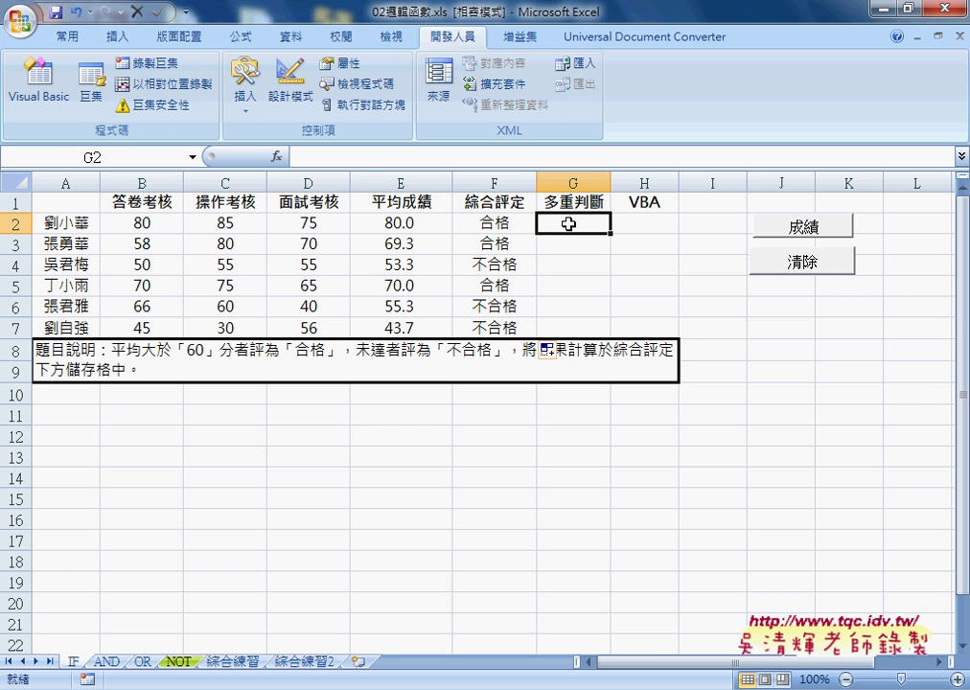
left_click(400, 223)
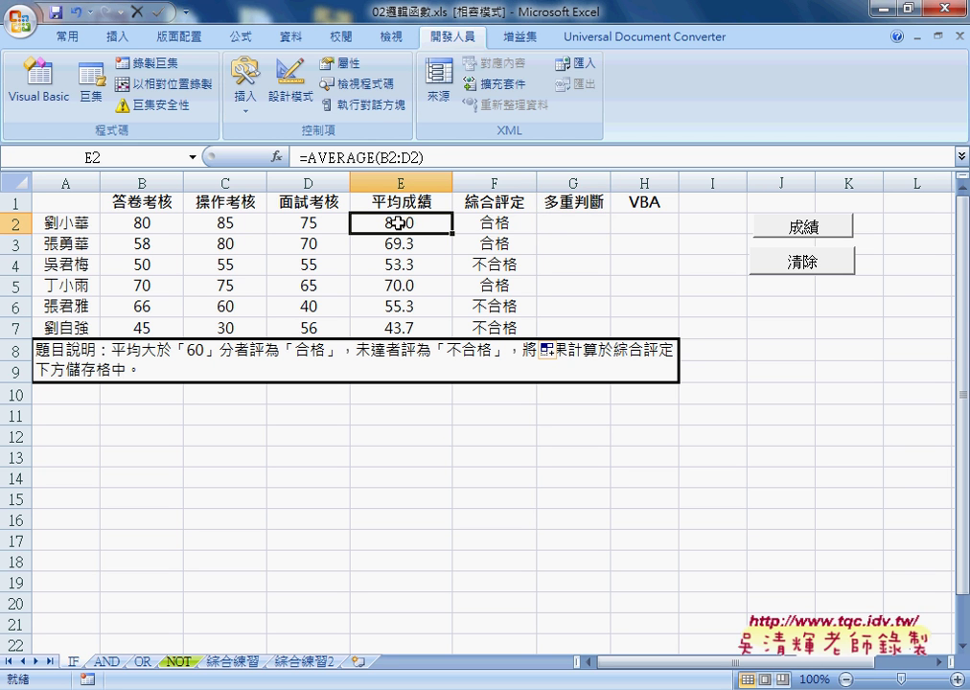
left_click(562, 225)
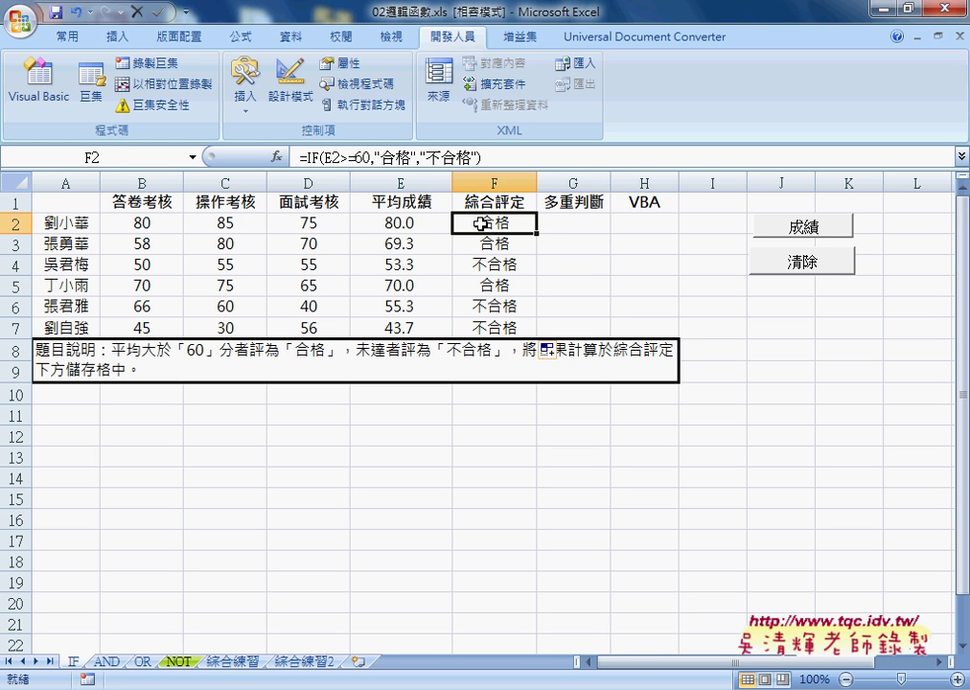
left_click(560, 226)
- Insert IF into G2 with logical test E2>=80 and true value "A"
left_click(276, 156)
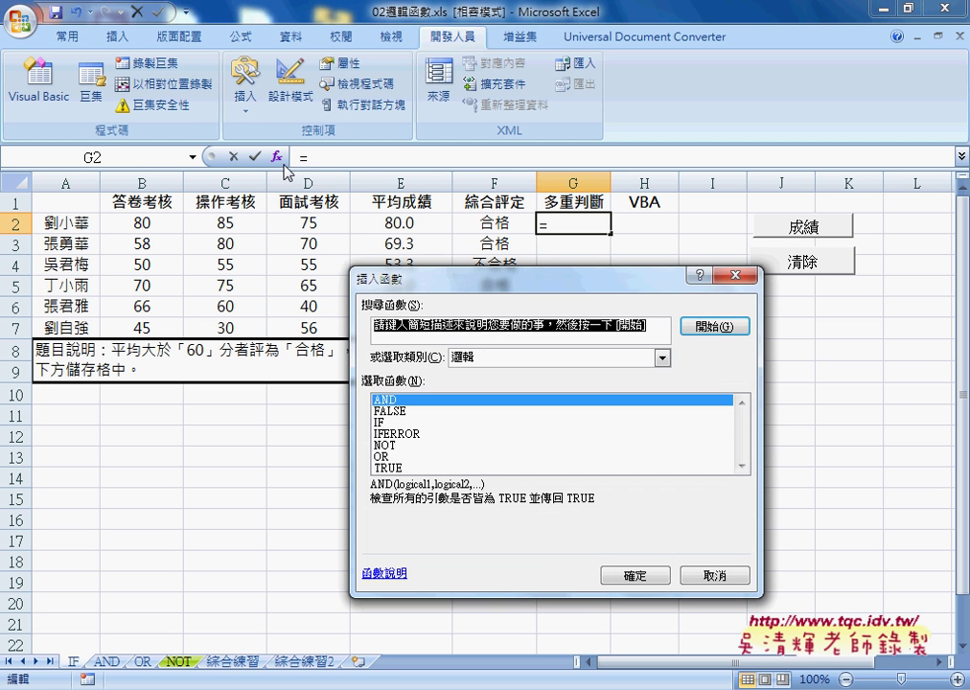
left_click(402, 422)
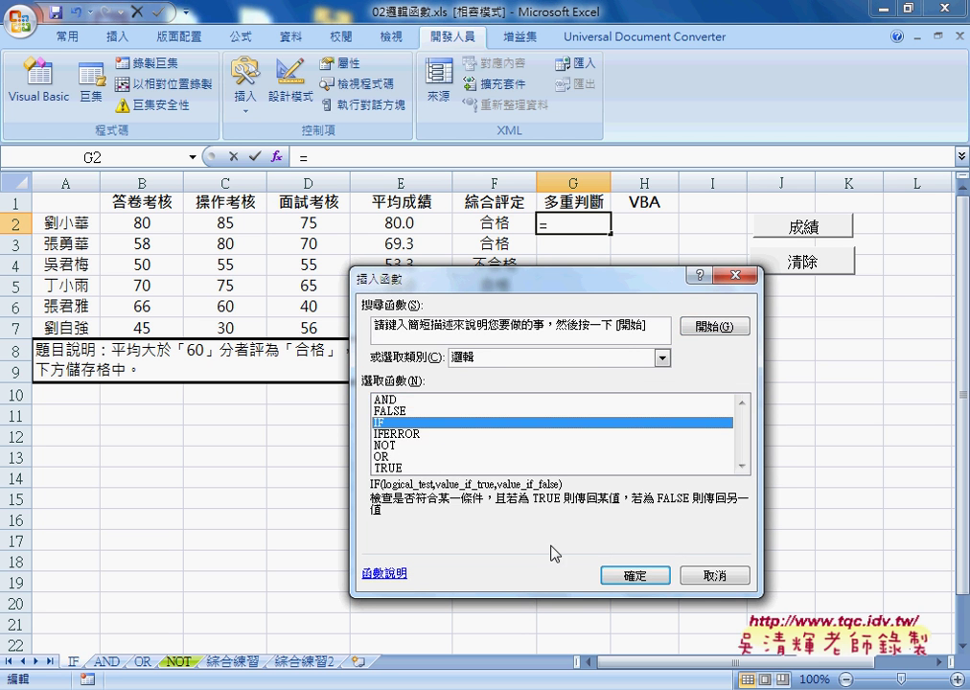
left_click(623, 575)
left_click(403, 224)
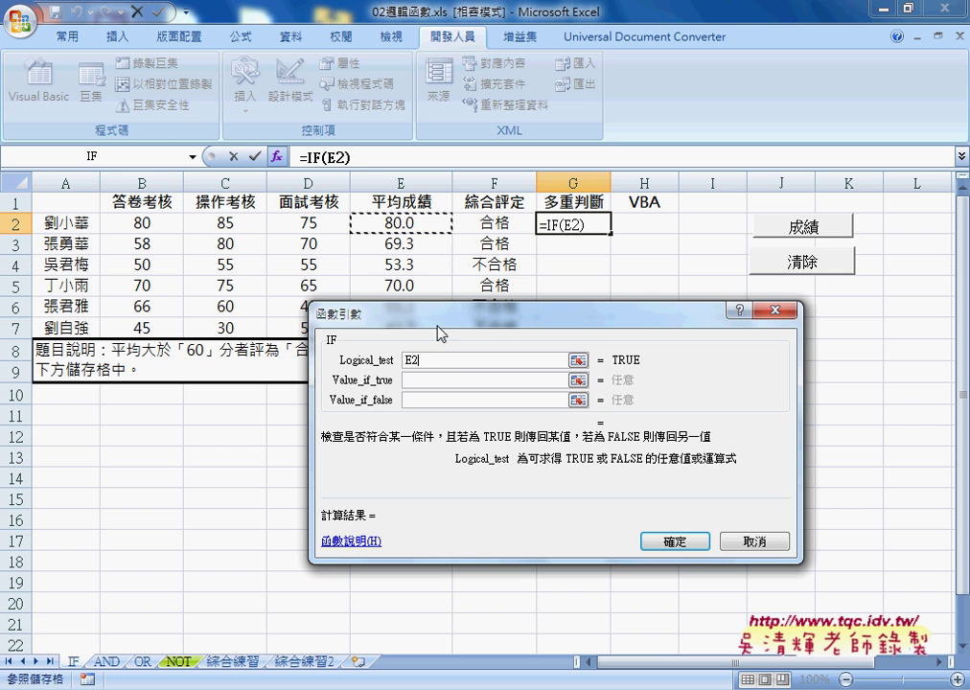
type(">")
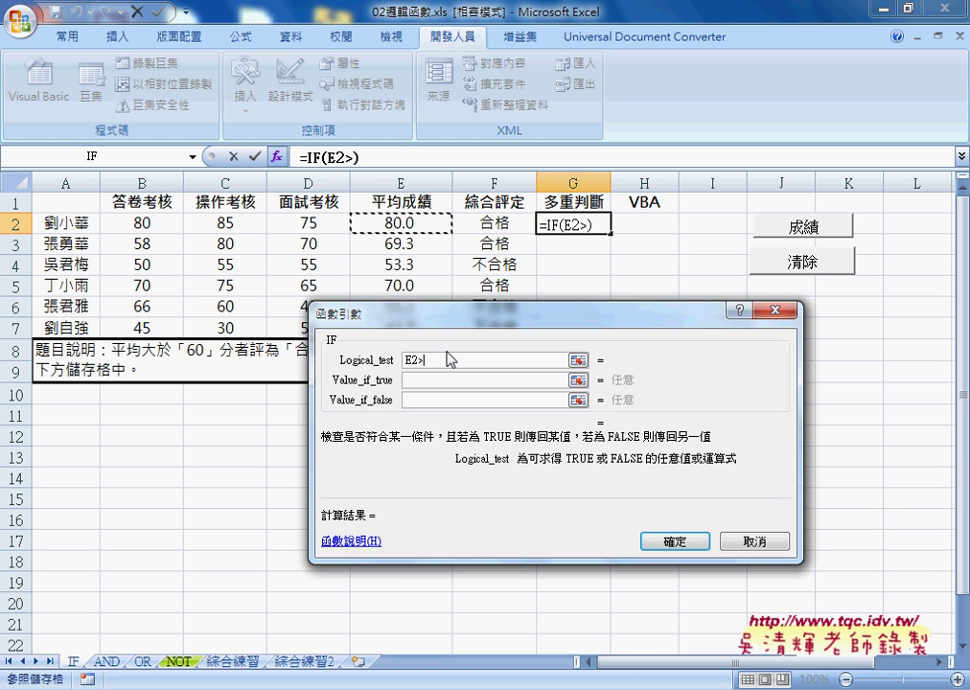
type("=")
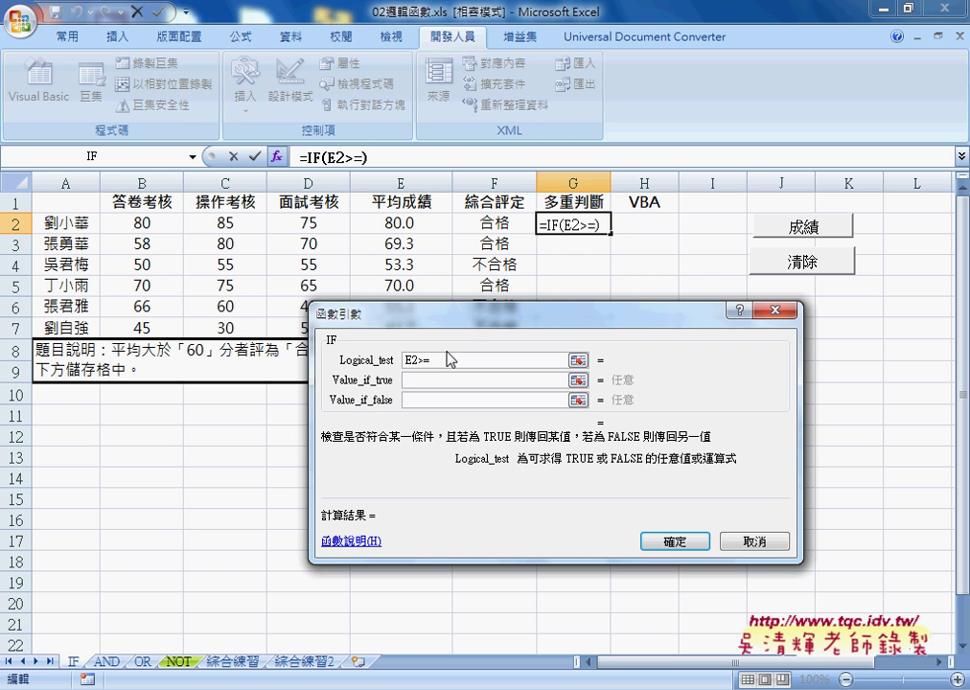
type("80")
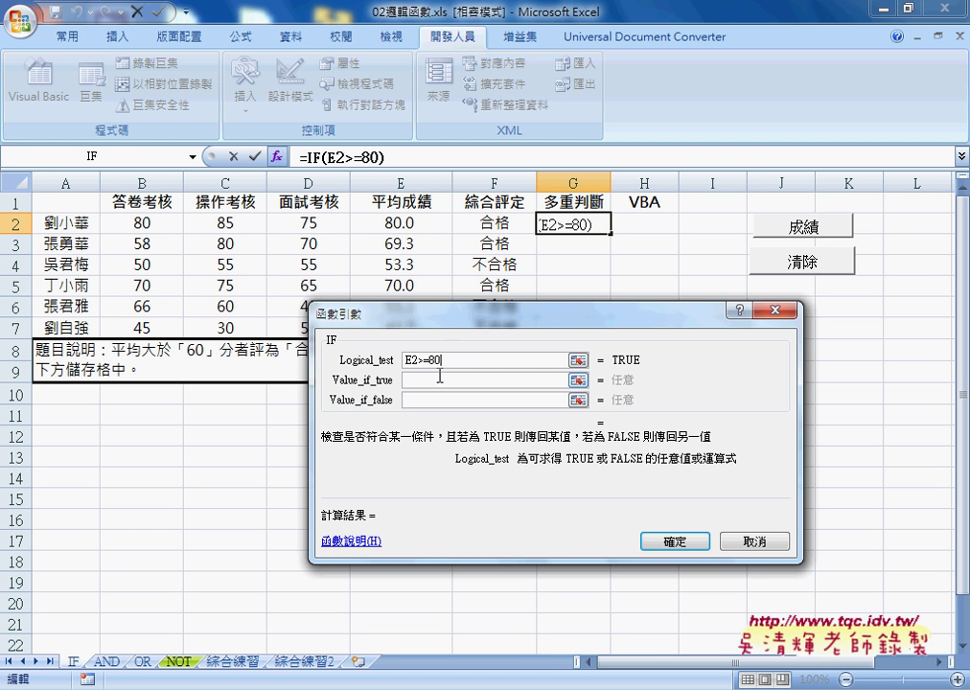
left_click(439, 378)
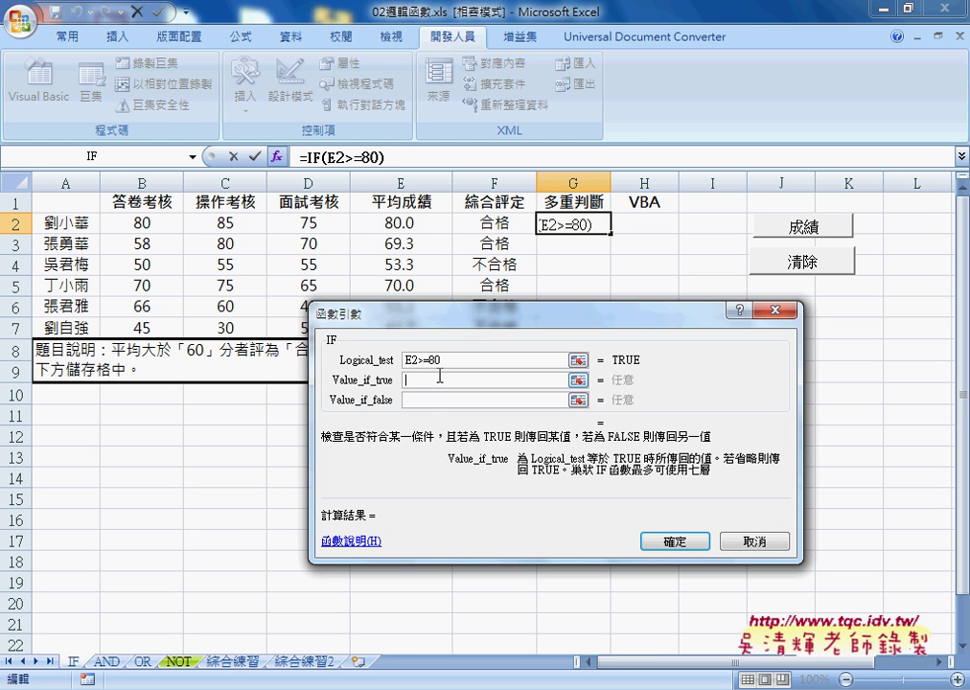
type("A")
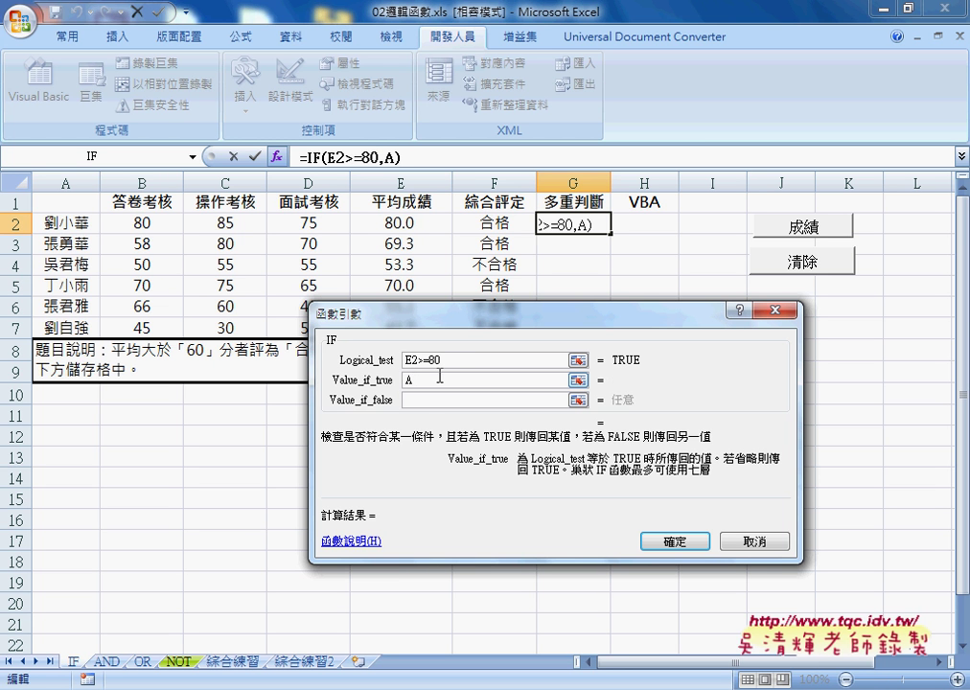
left_click(428, 400)
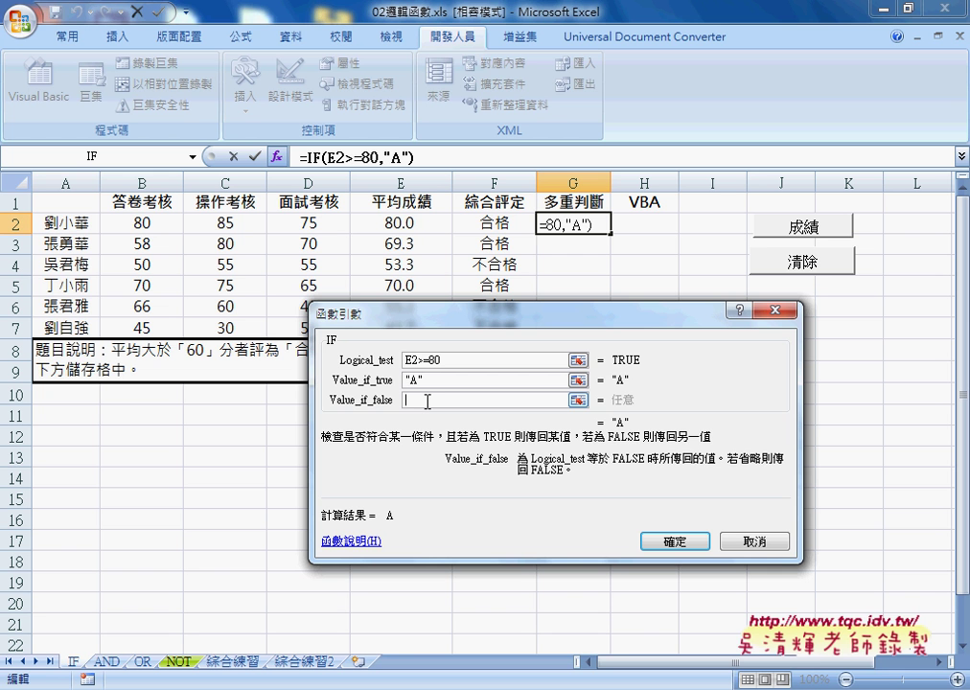